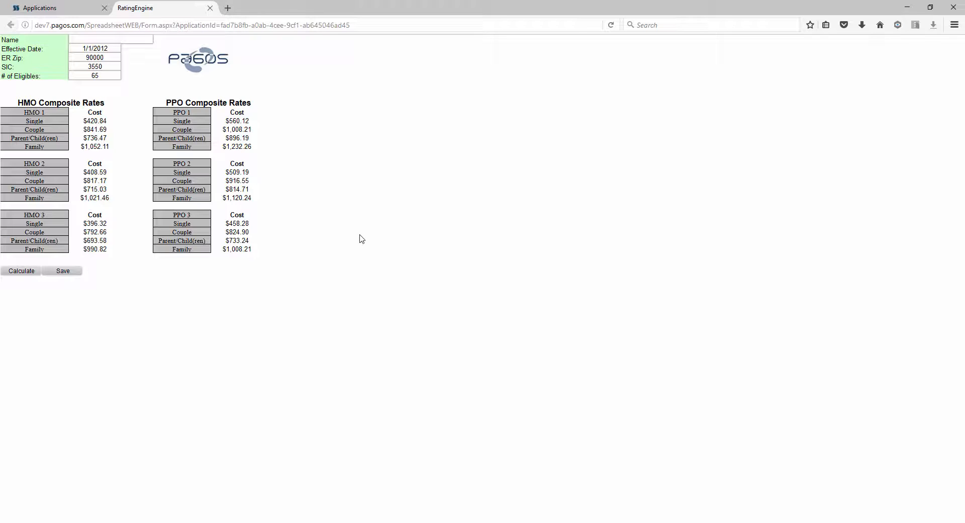
- Set the number of eligibles to 60 in the RatingEngine form and recalculate the HMO and PPO composite rates
left_click(115, 75)
key("BackSpace")
type("0")
left_click(21, 271)
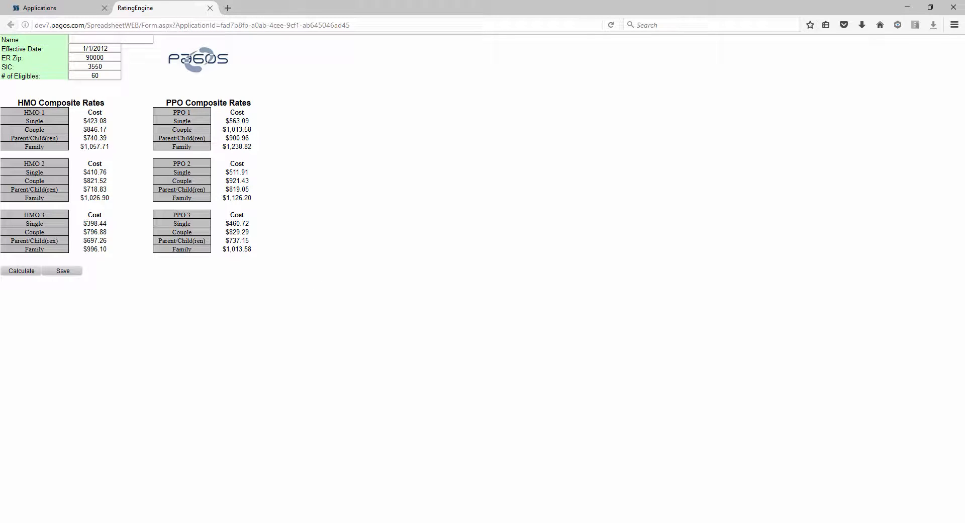
- Look over the process data sheet in Excel and return to the SpreadsheetWeb Applications page in the browser
key("alt+Tab")
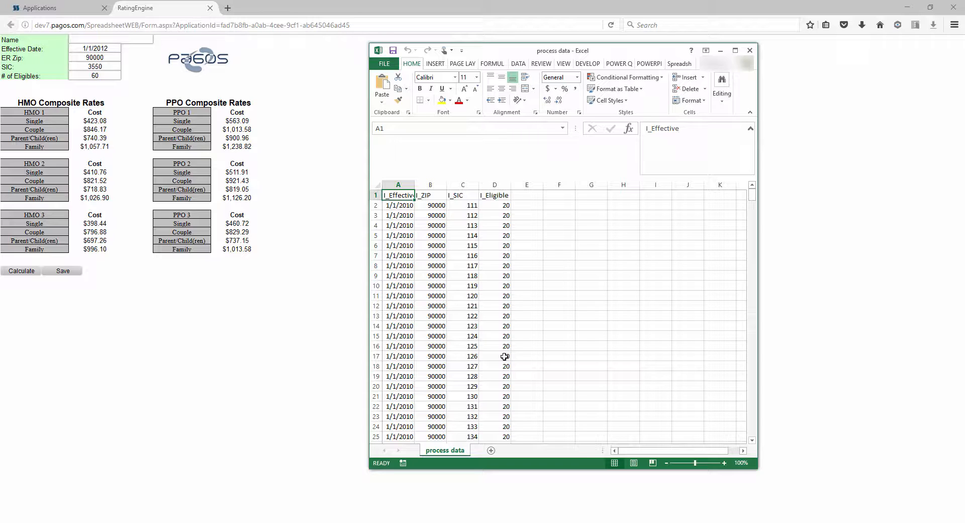
left_click(64, 7)
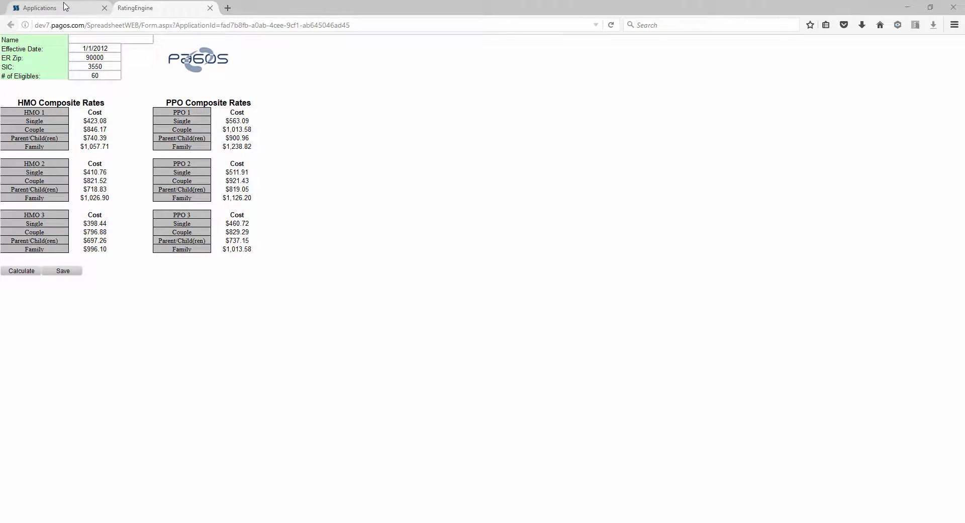
left_click(64, 7)
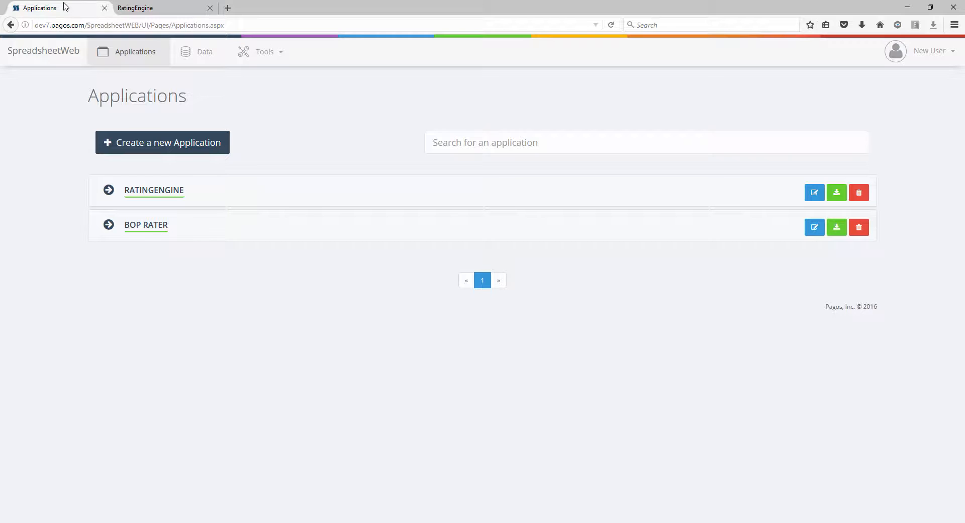
- Start a data import with "data map" as the data map name and "data set" as the data set name
left_click(248, 67)
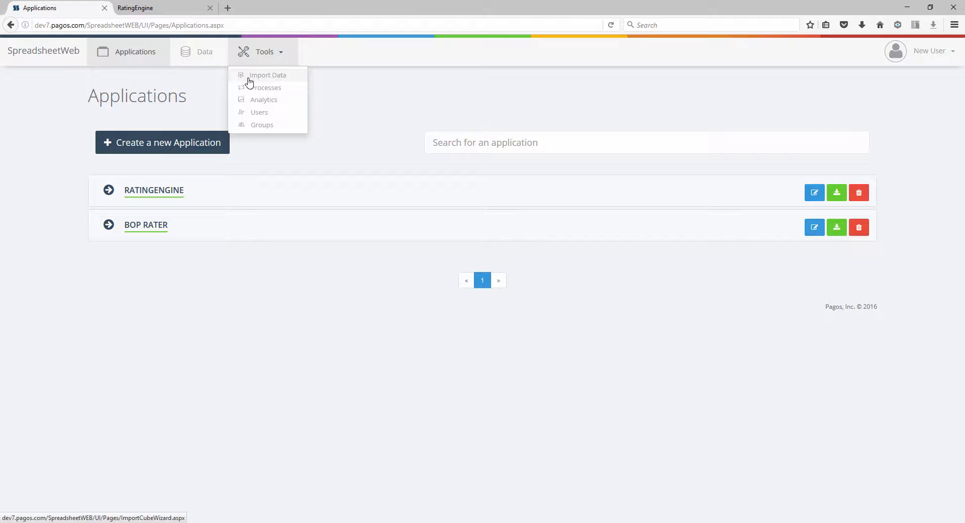
left_click(249, 76)
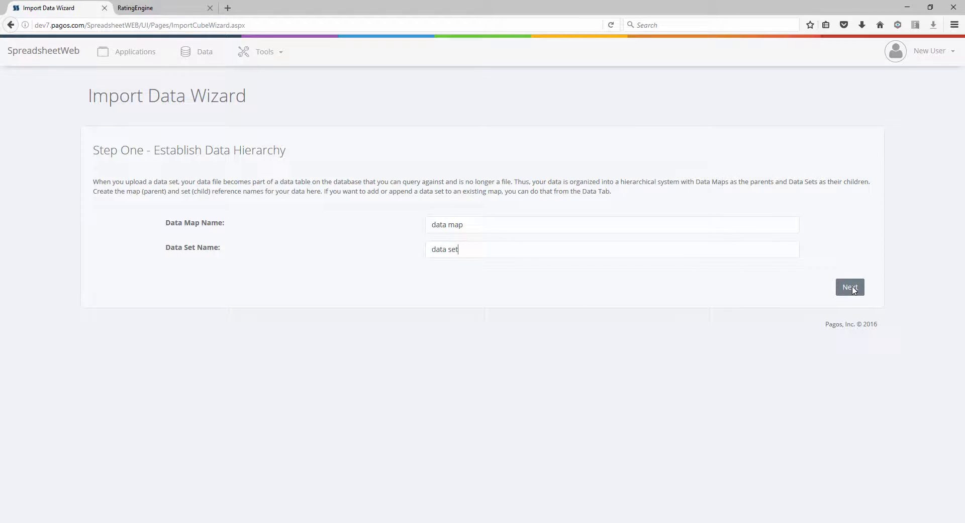
left_click(850, 287)
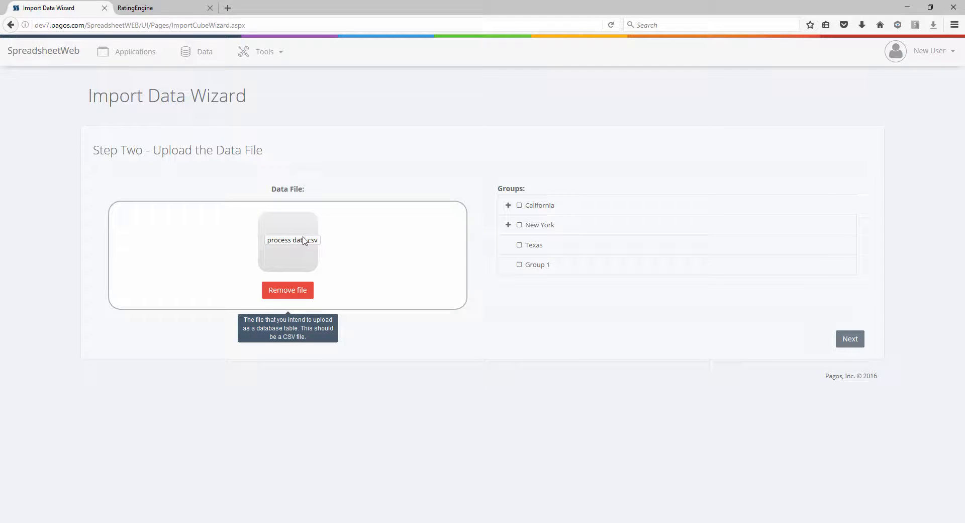
- Assign the uploaded process data.csv file to Group 1 and run the import with the suggested field mapping
left_click(519, 264)
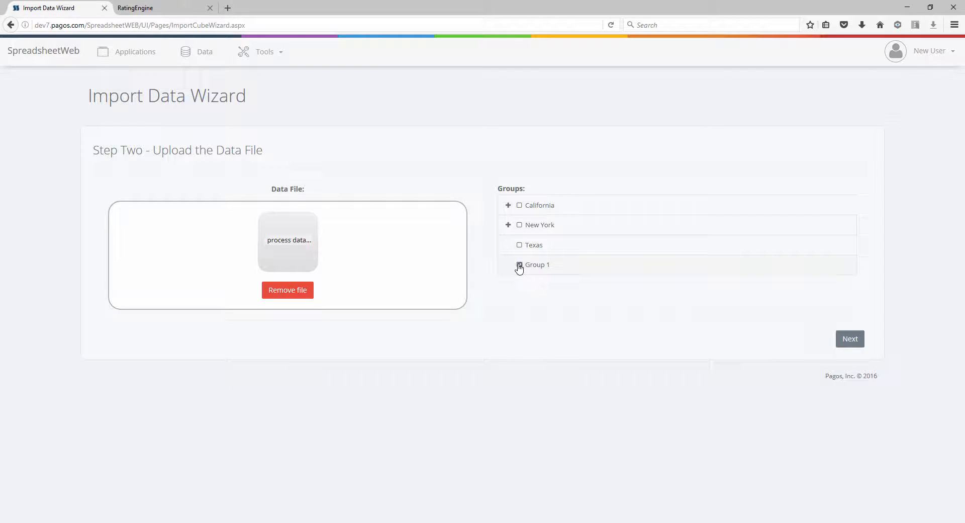
left_click(849, 340)
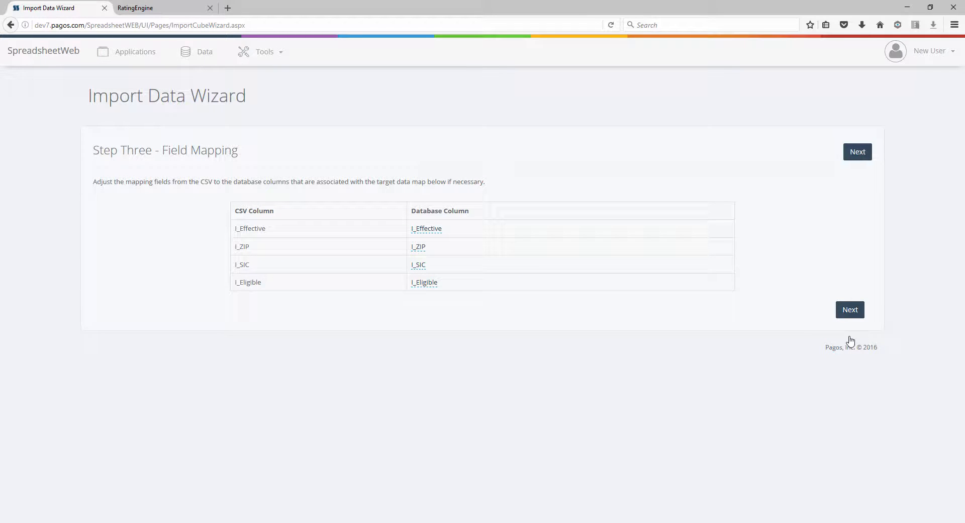
left_click(850, 316)
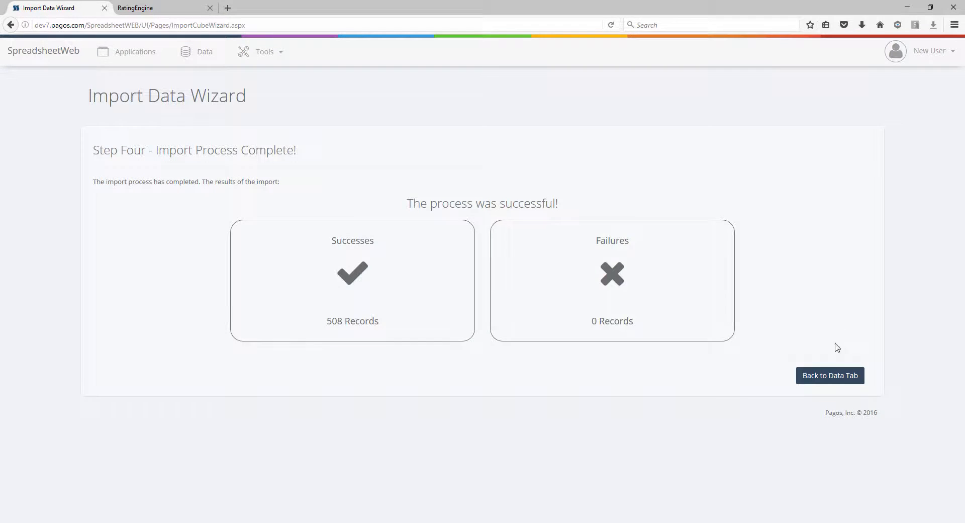
left_click(828, 379)
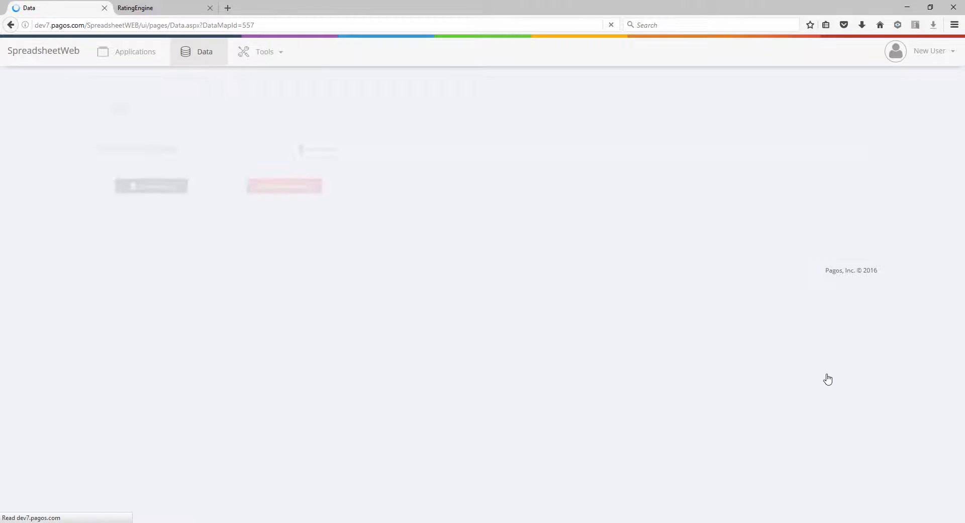
- Create a new batch process named "New Process" for the RatingEngine application
left_click(264, 56)
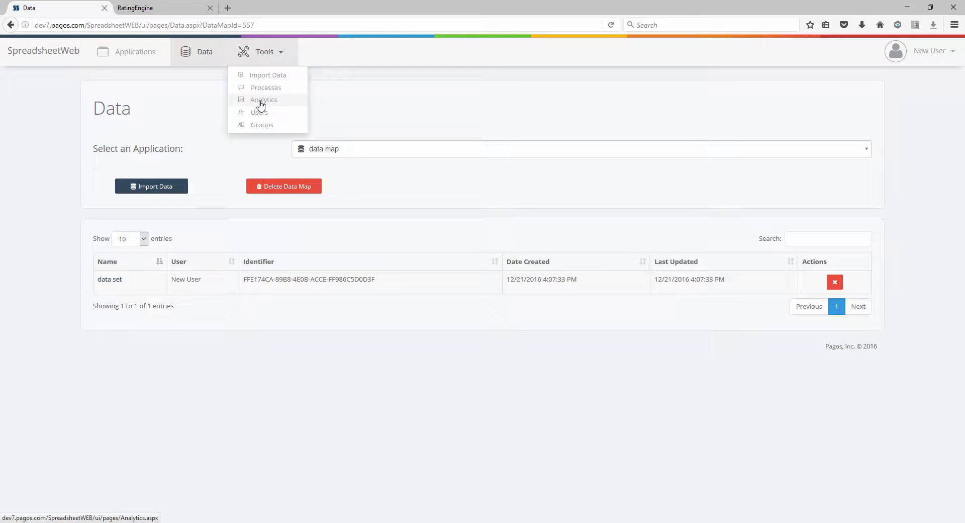
left_click(260, 89)
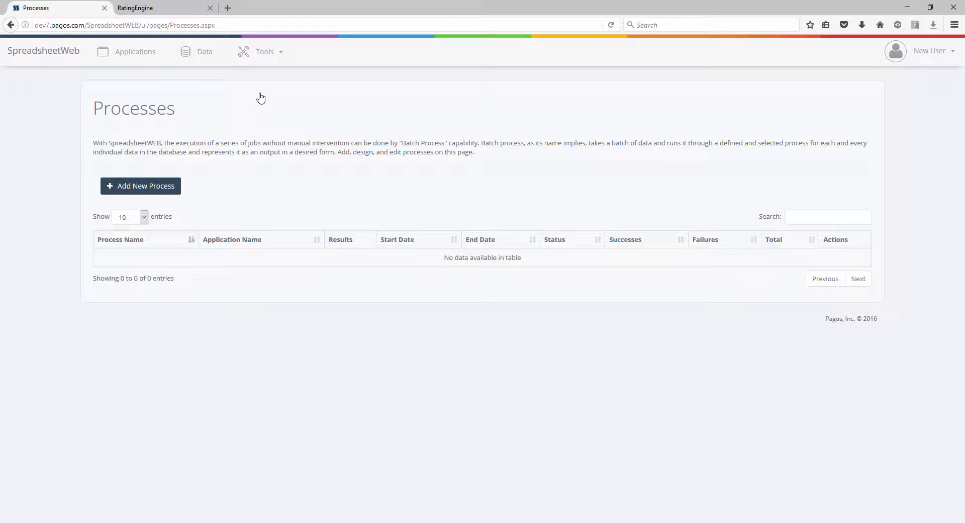
left_click(172, 186)
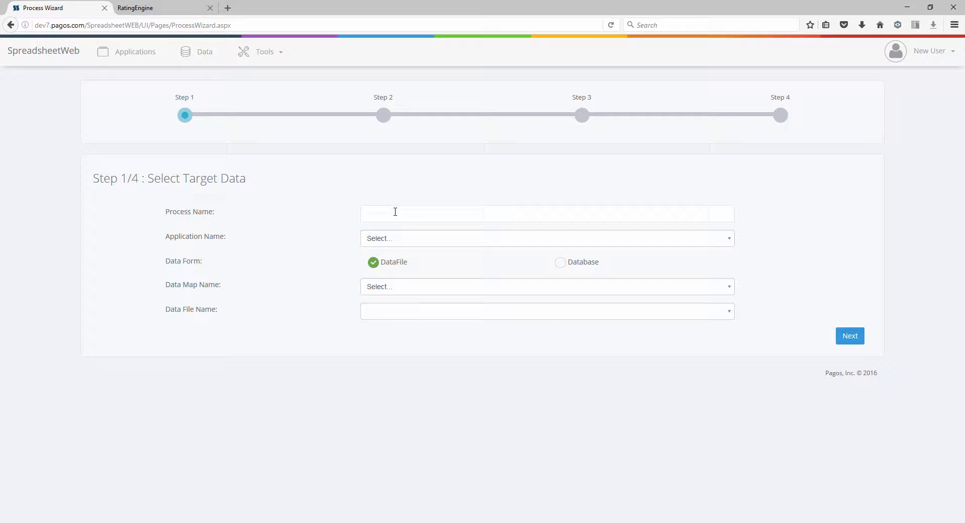
left_click(394, 211)
type("New Process")
left_click(397, 240)
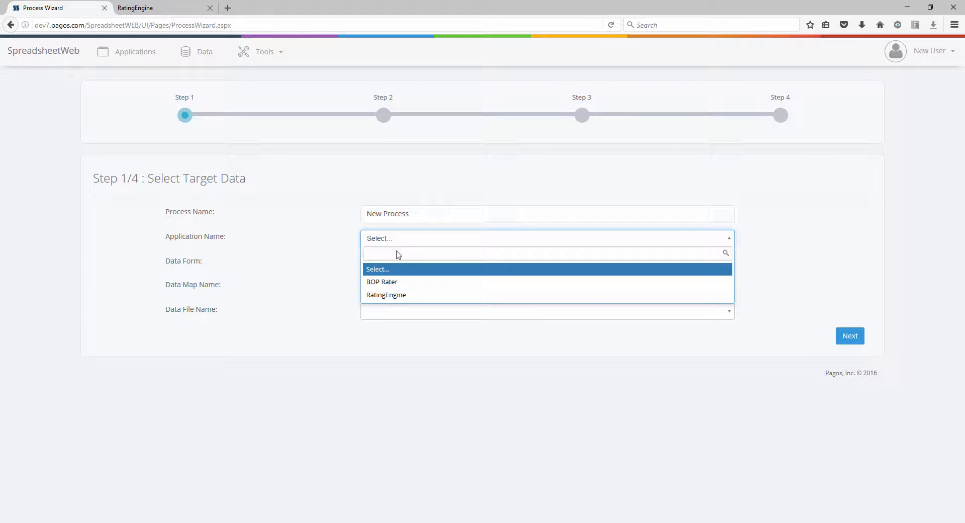
left_click(390, 300)
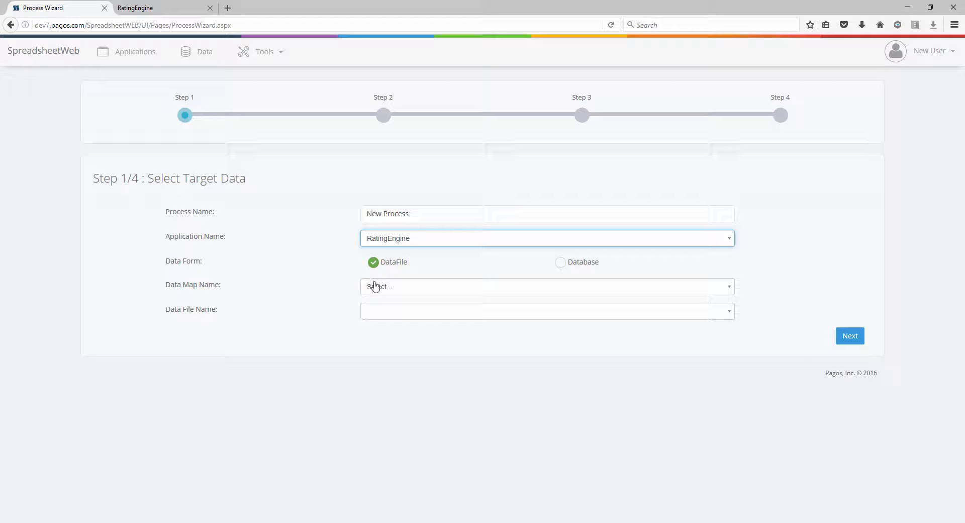
- Choose "data map" as the process's data map and "data set" as its data file, and proceed to data mapping
left_click(375, 290)
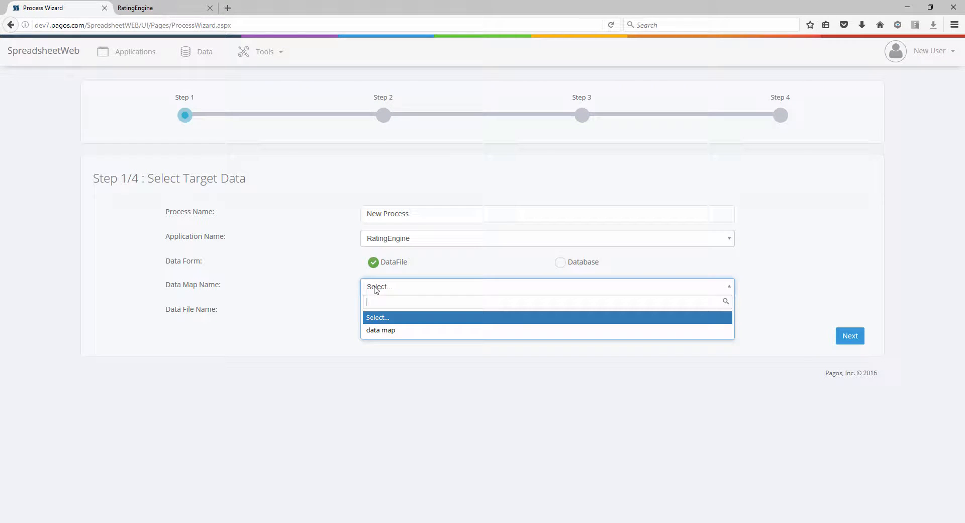
left_click(378, 328)
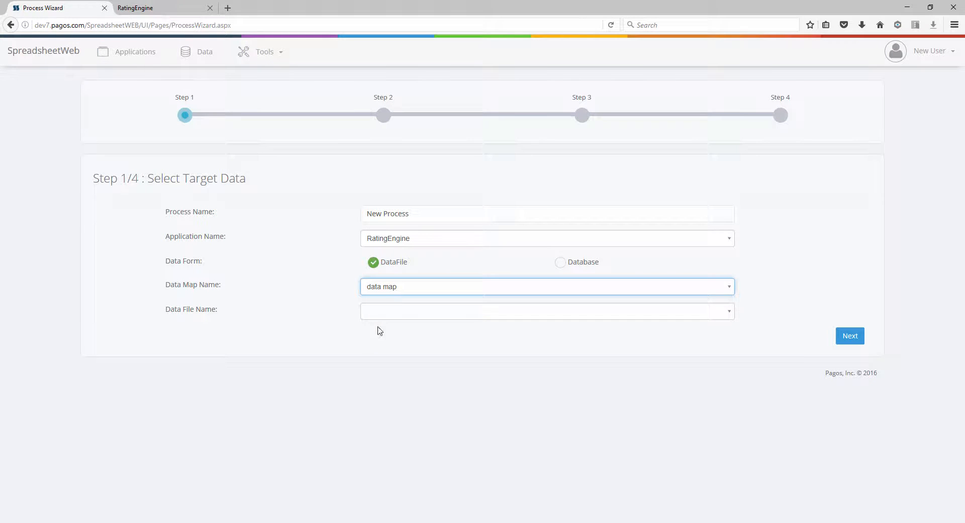
left_click(379, 316)
left_click(378, 343)
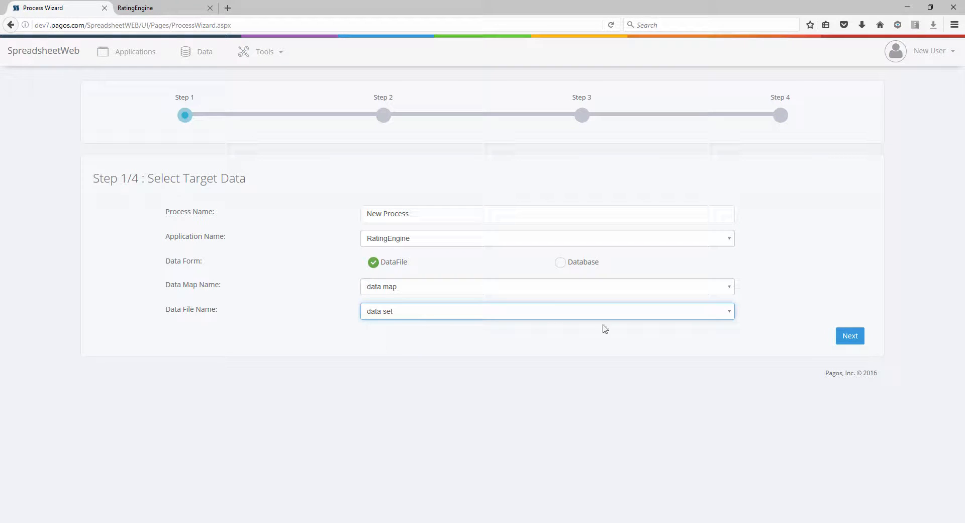
left_click(838, 338)
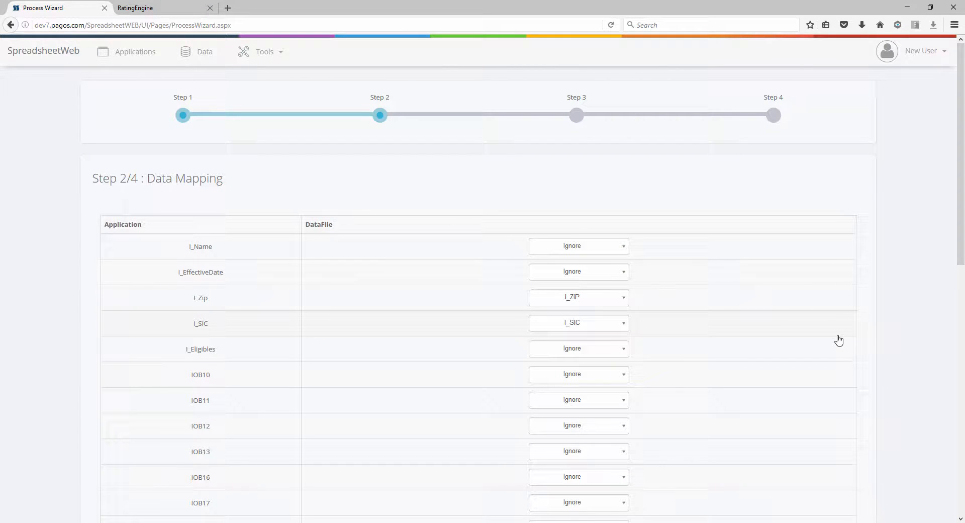
- Map I_EffectiveDate to I_Effective and I_Eligibles to I_Eligible, and proceed to the output fields
left_click(613, 274)
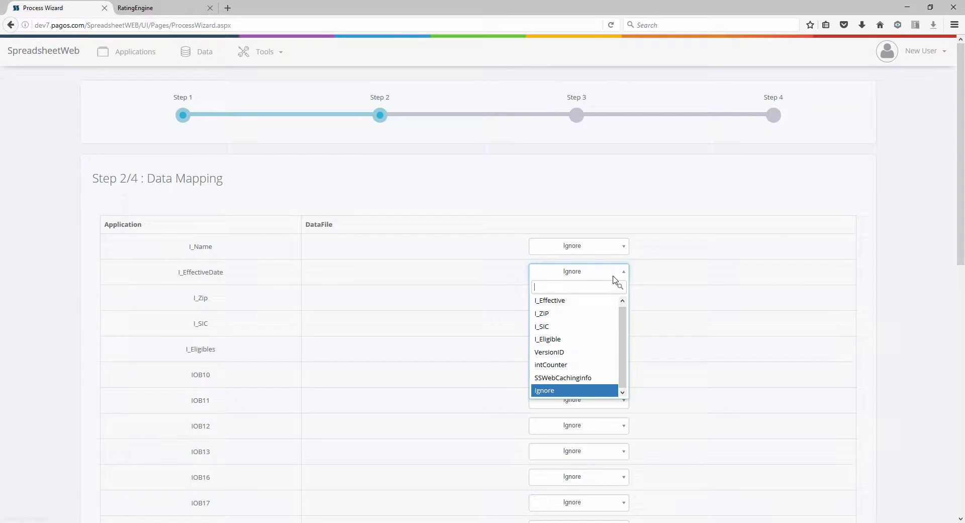
left_click(602, 302)
left_click(613, 351)
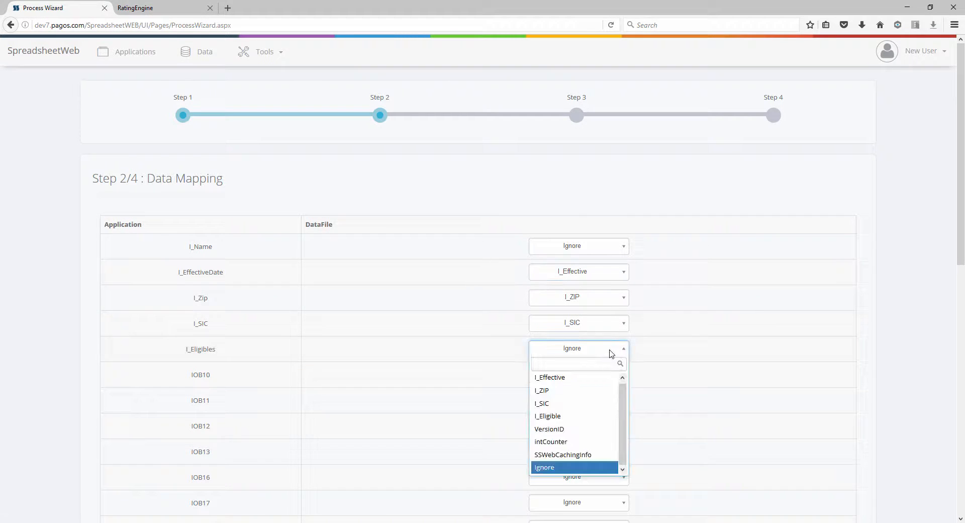
left_click(579, 420)
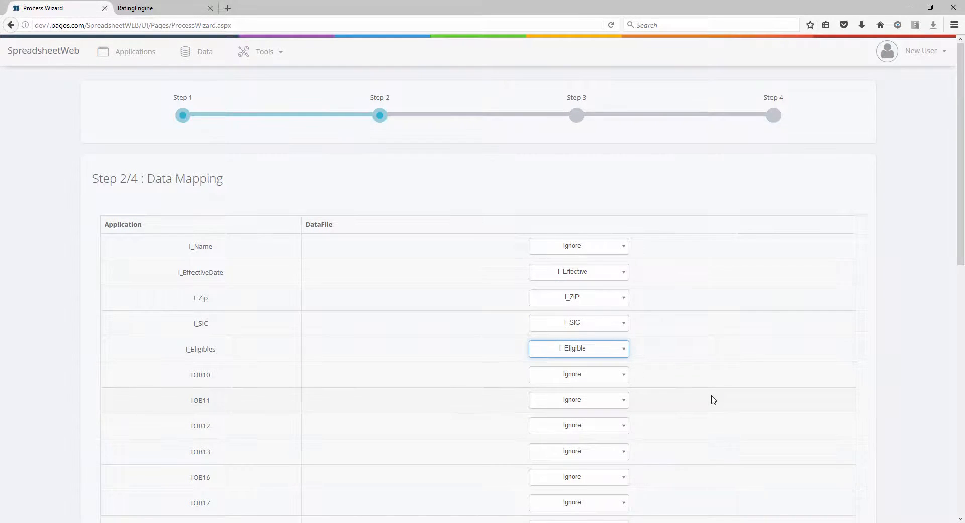
scroll(714, 400, "down", 10)
left_click(837, 481)
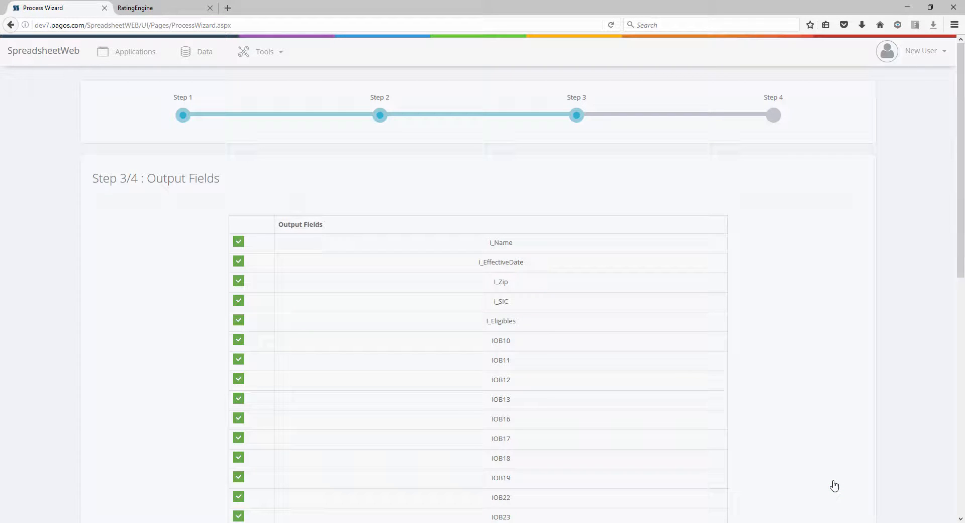
- Save the process results to a new data file "new data file" in "new data map" and save the process to run now
scroll(834, 485, "down", 10)
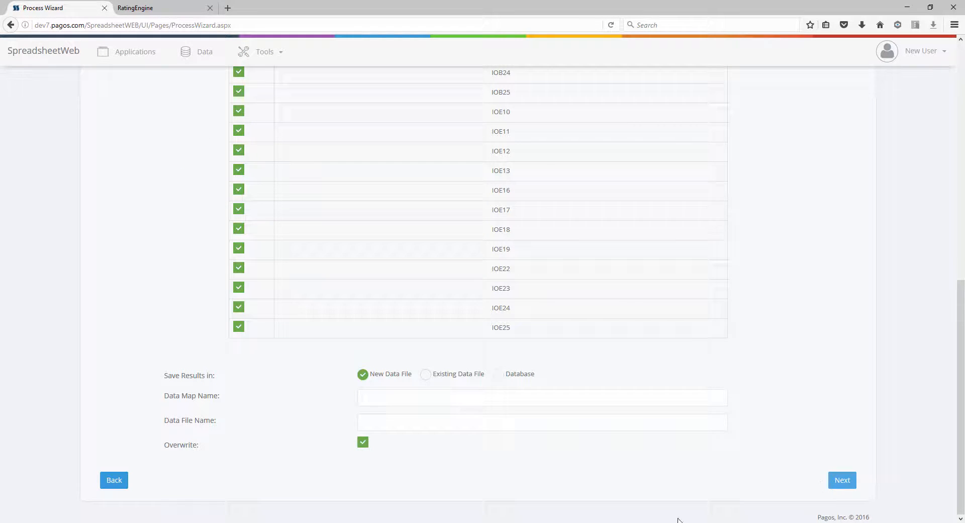
left_click(472, 395)
type("new data map")
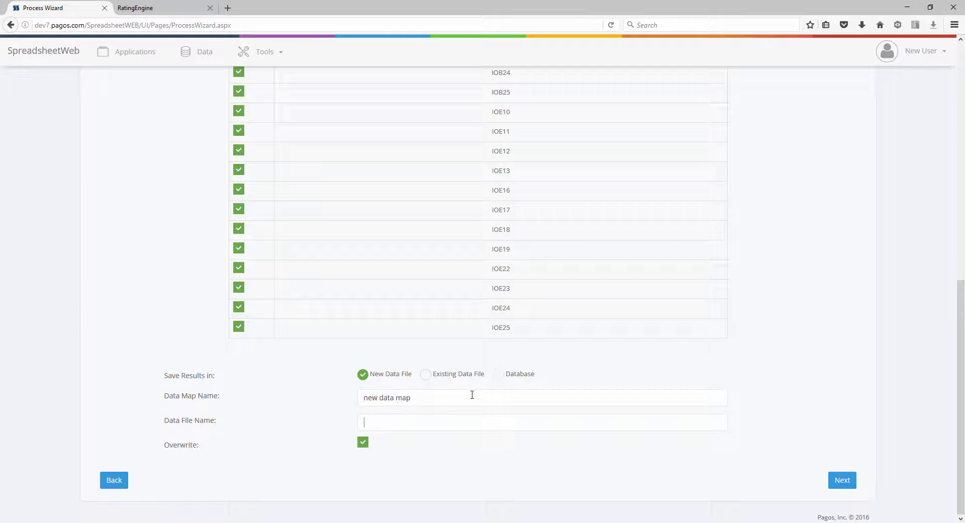
key("Tab")
type("new data file")
left_click(842, 480)
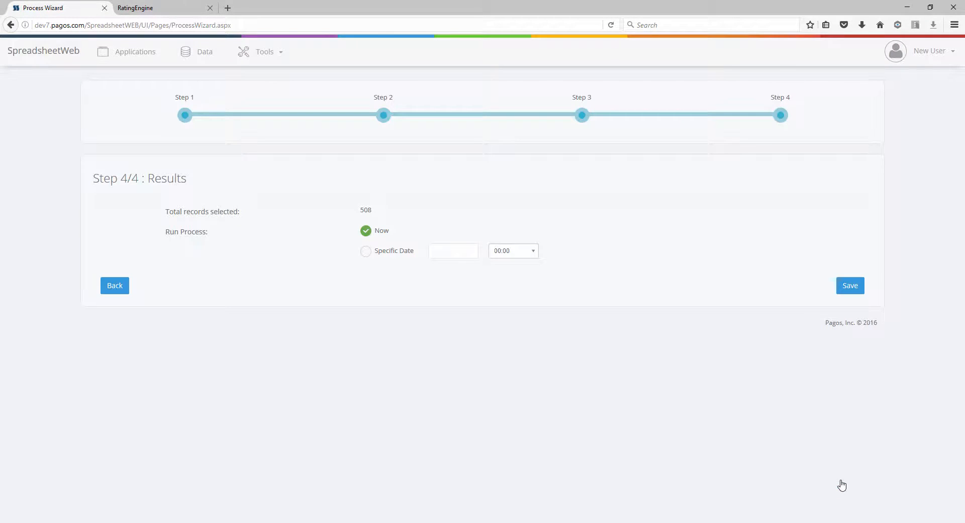
left_click(852, 287)
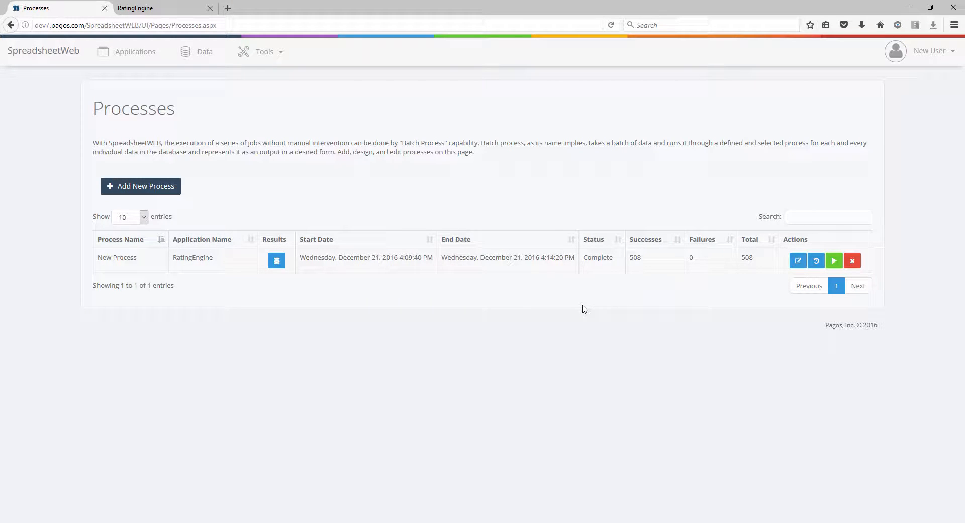
- Preview New Process's results in "new data file", close the preview, and open the list of applications and data maps
left_click(281, 262)
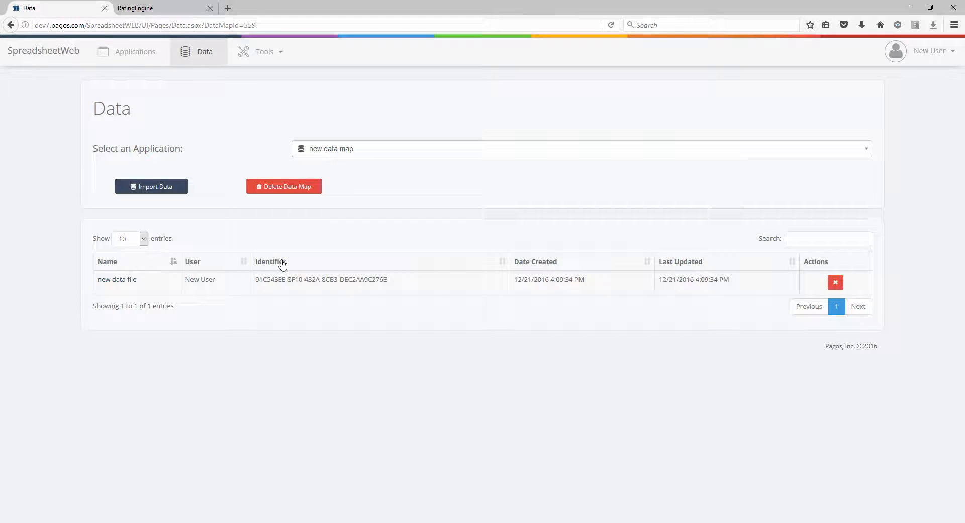
left_click(125, 285)
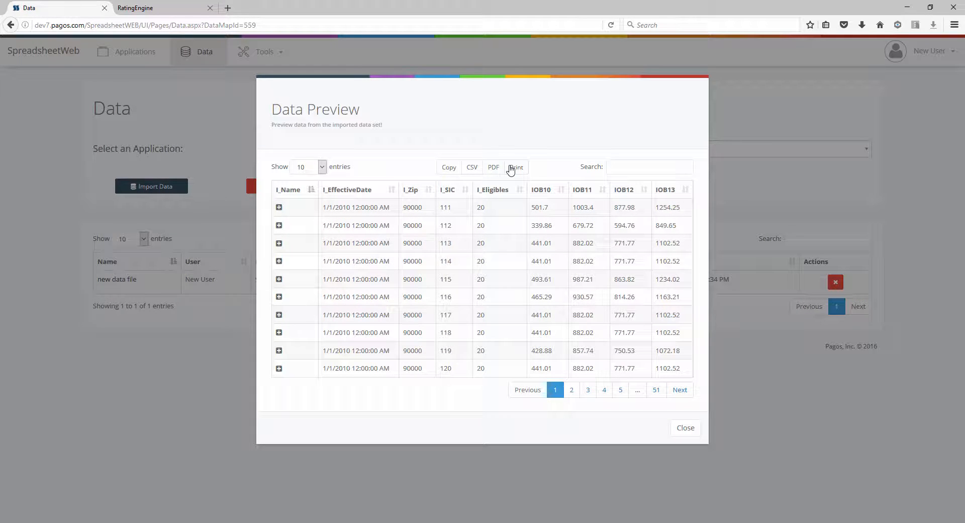
left_click(724, 187)
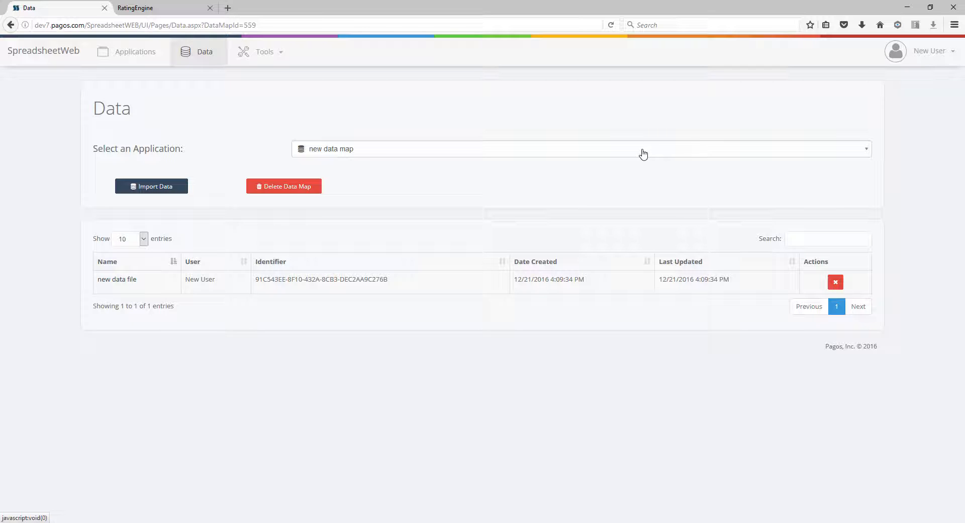
left_click(643, 154)
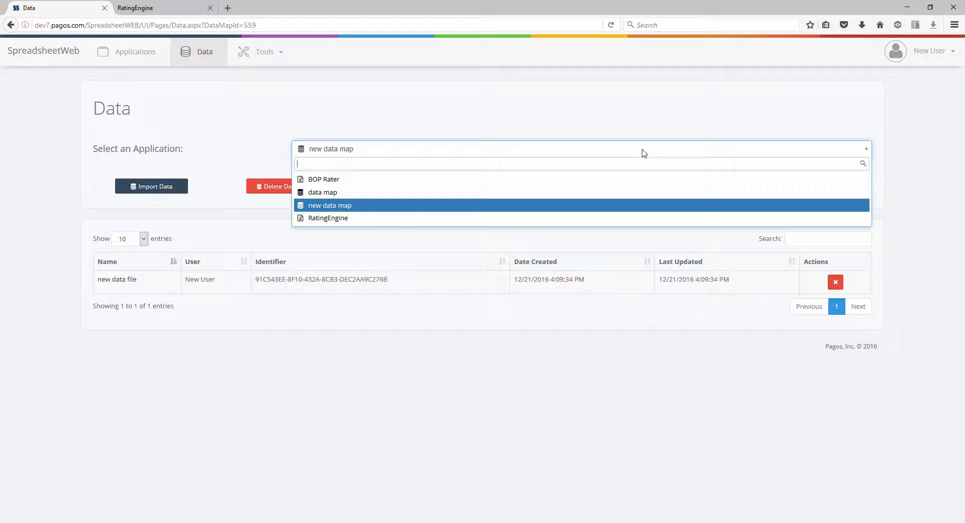